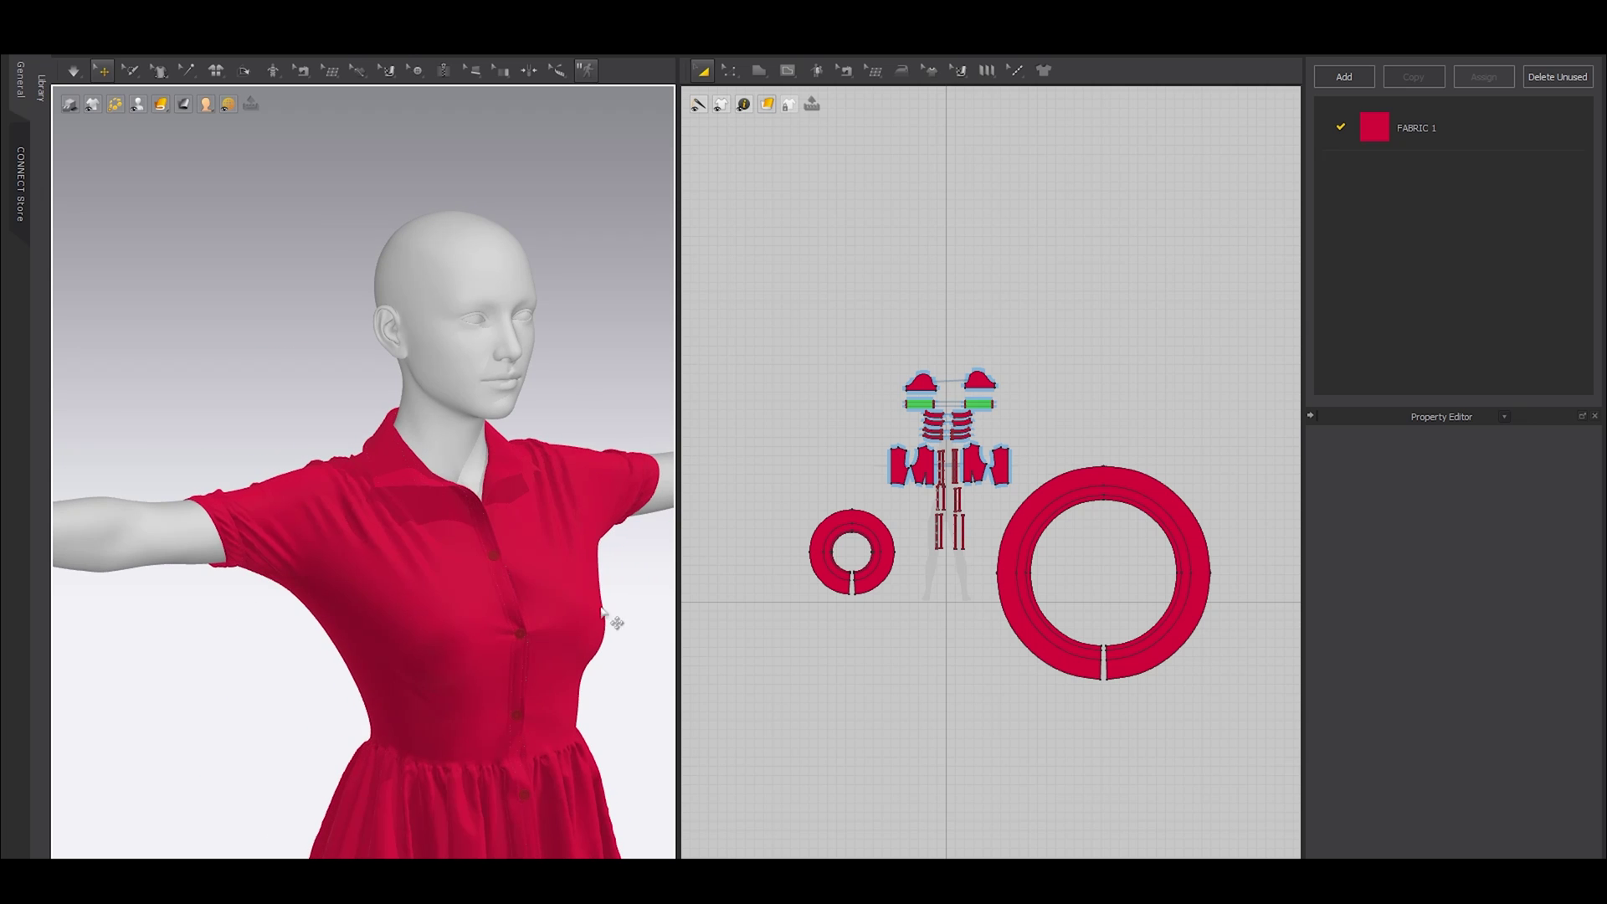
- Orbit around the red shirt dress to view it from behind and the back-right
right_click_drag(576, 603, 403, 581)
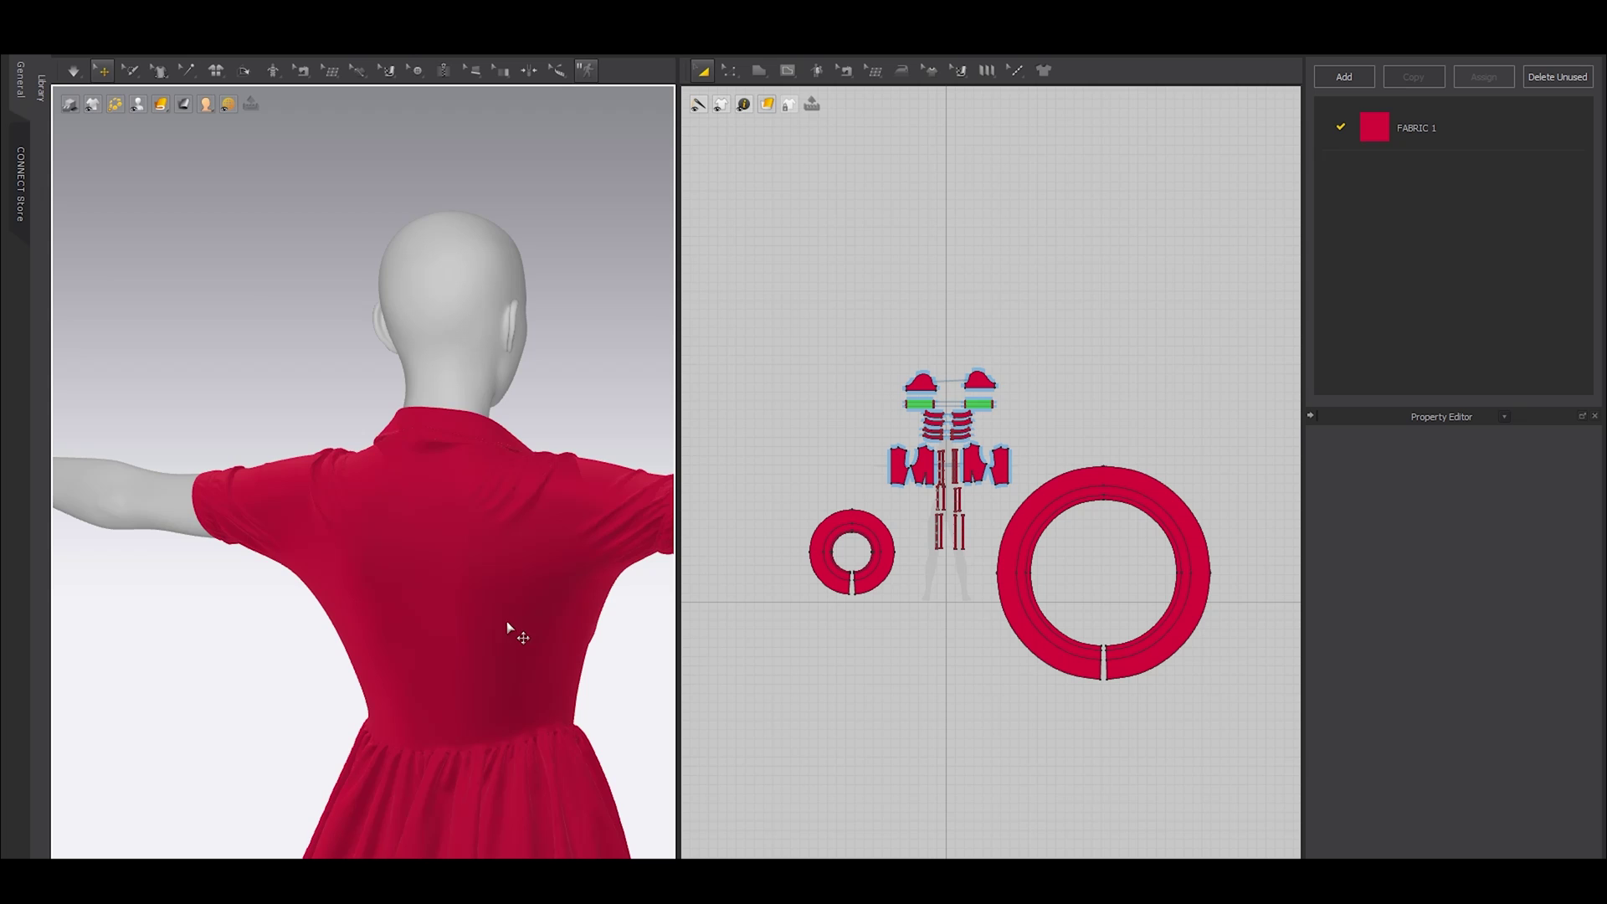
mouse_move(507, 626)
right_mouse_down()
mouse_move(460, 625)
mouse_move(502, 635)
mouse_move(478, 642)
mouse_move(434, 631)
mouse_move(532, 633)
right_mouse_up()
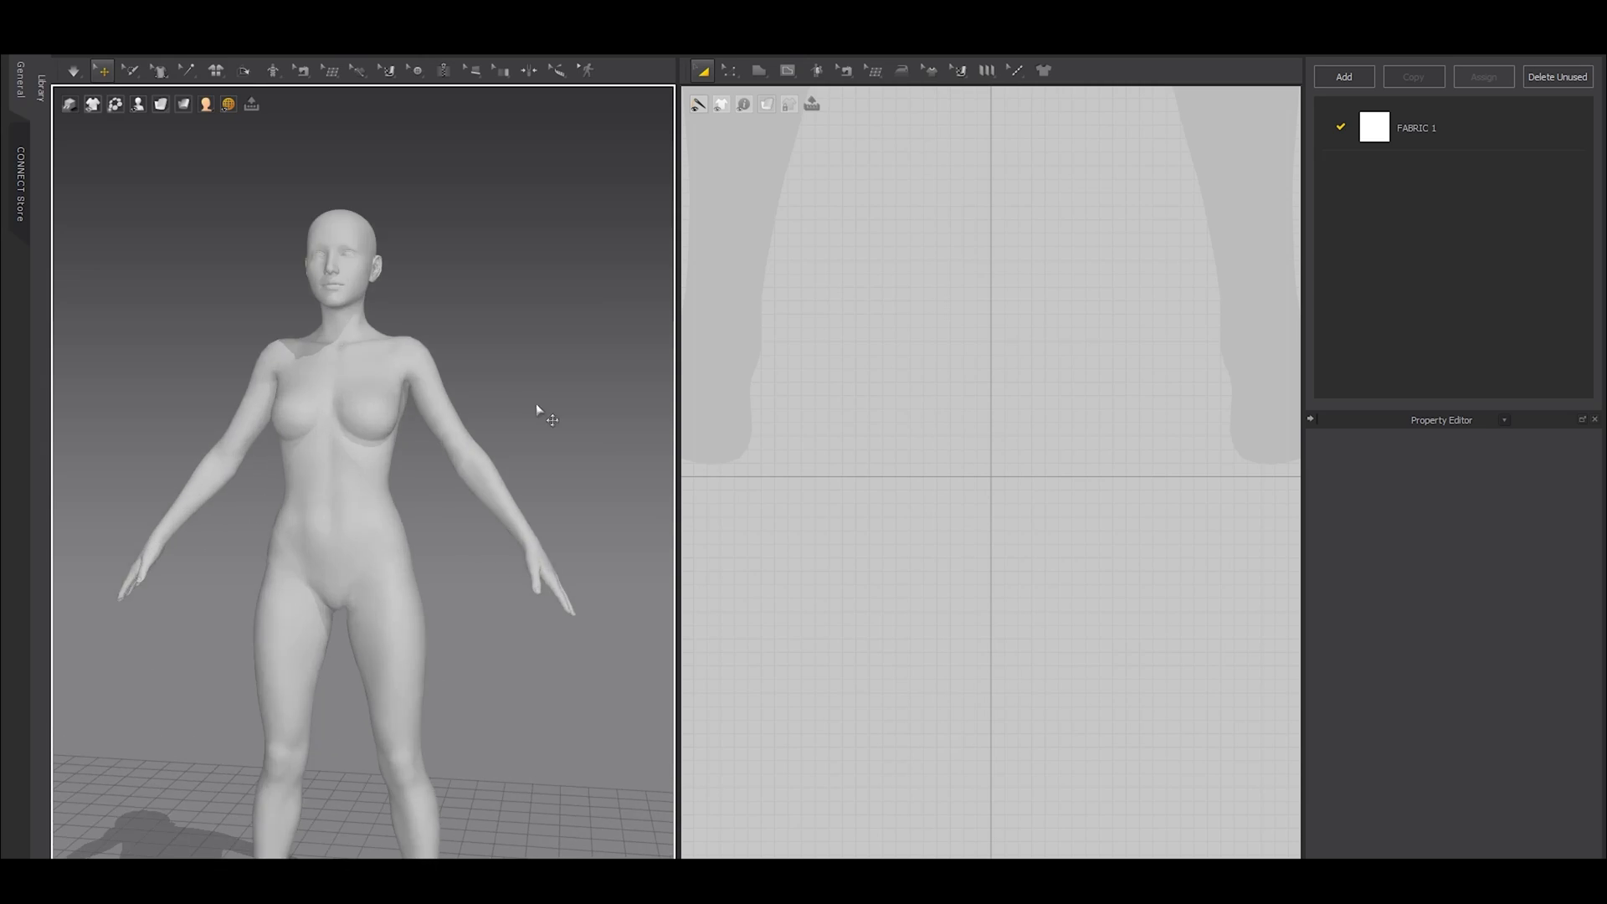
- Pan, orbit and zoom around the avatar's shoulder and armpit to inspect the neck area
scroll(538, 413, "up", 10)
middle_click_drag(589, 615, 515, 494)
right_click_drag(609, 578, 412, 496)
scroll(510, 385, "down", 10)
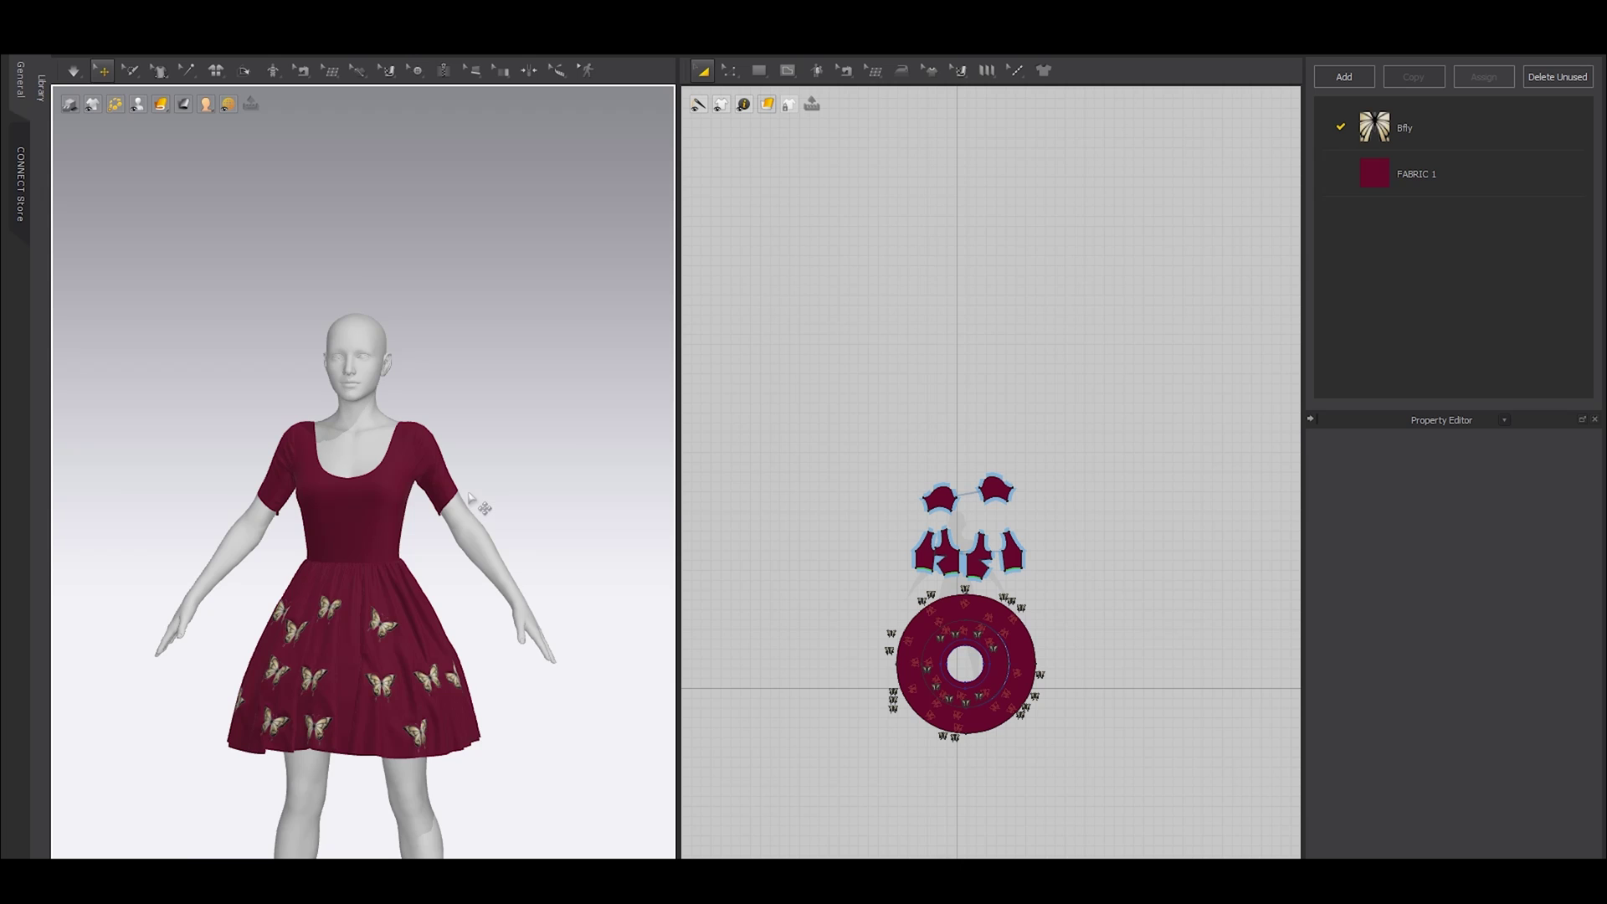
scroll(502, 507, "up", 5)
scroll(563, 574, "up", 8)
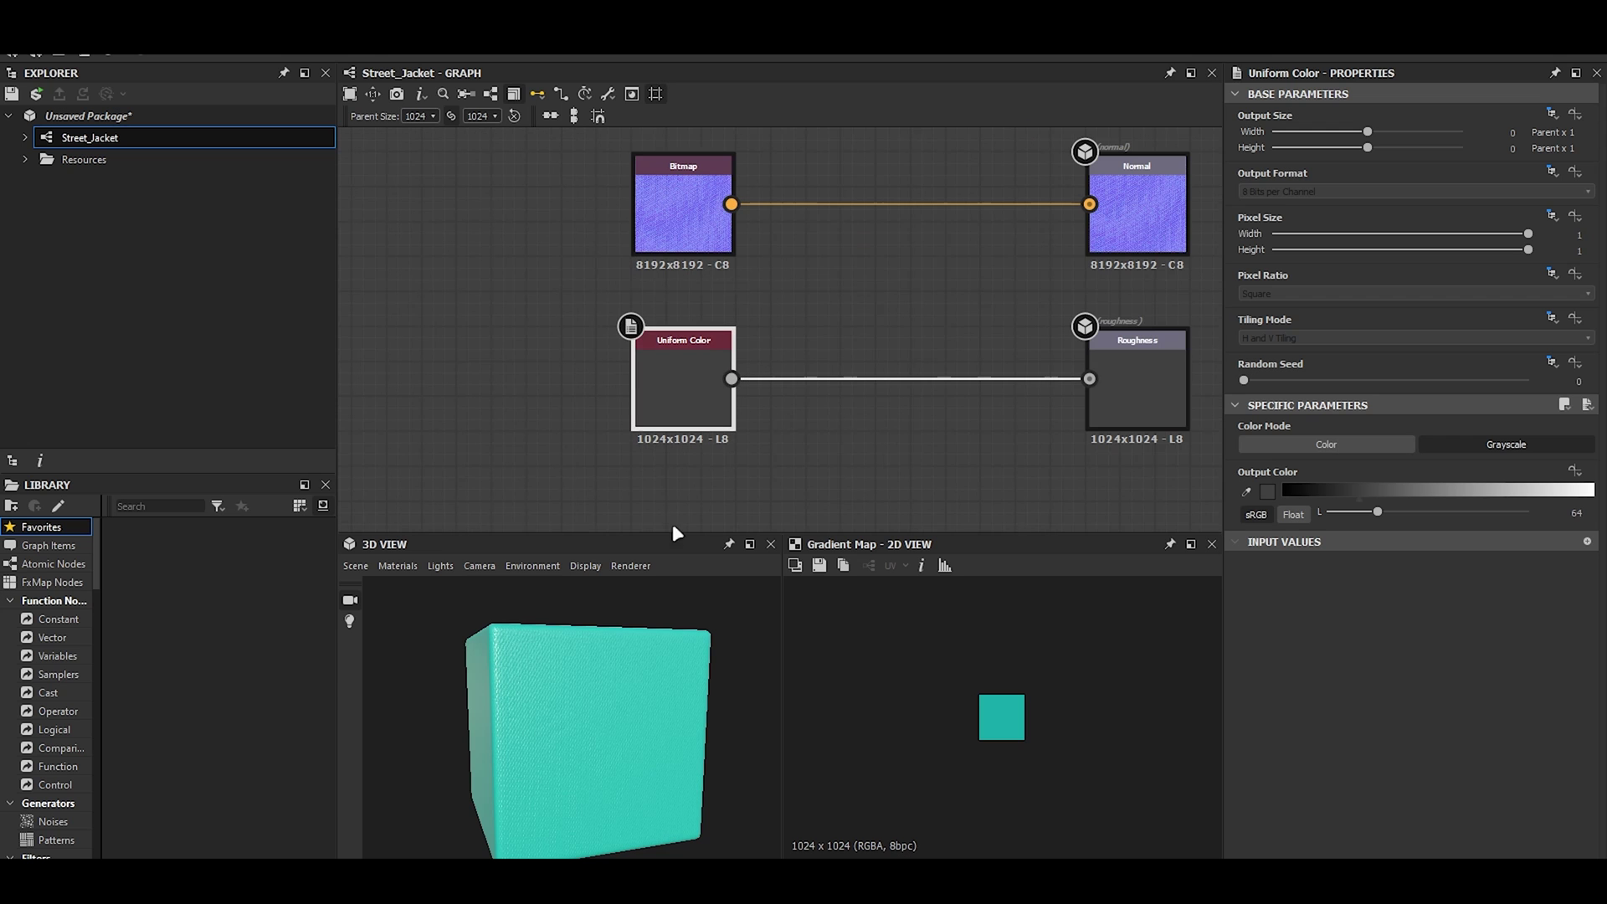
- Raise the Uniform Color roughness value to 99
left_click_drag(552, 611, 519, 670)
scroll(520, 670, "up", 3)
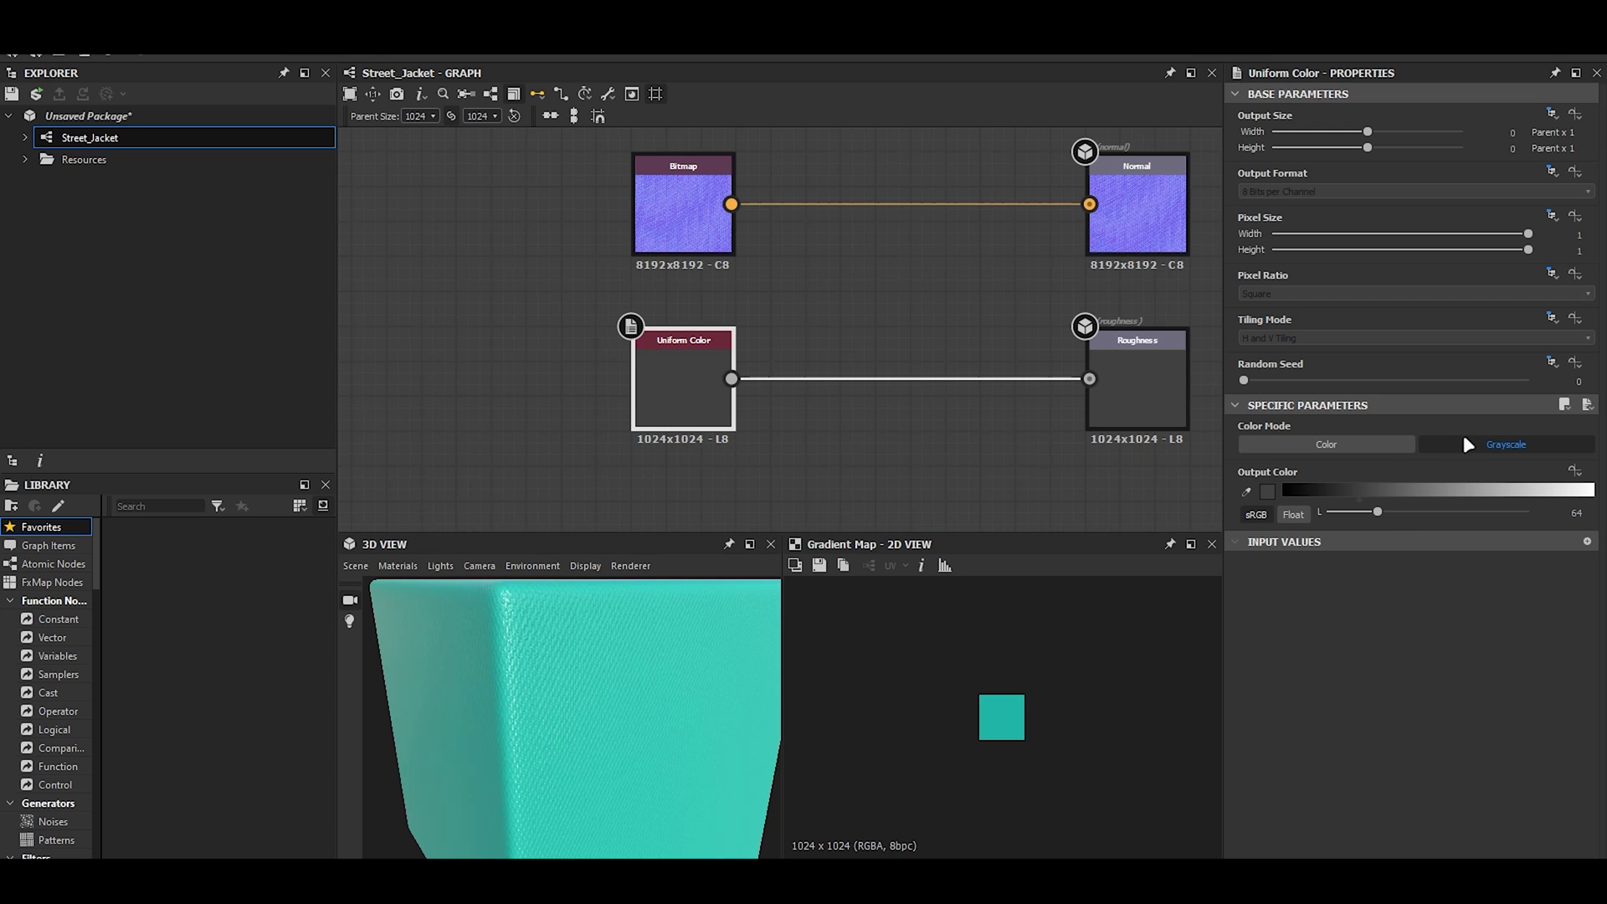
left_click_drag(1379, 511, 1406, 510)
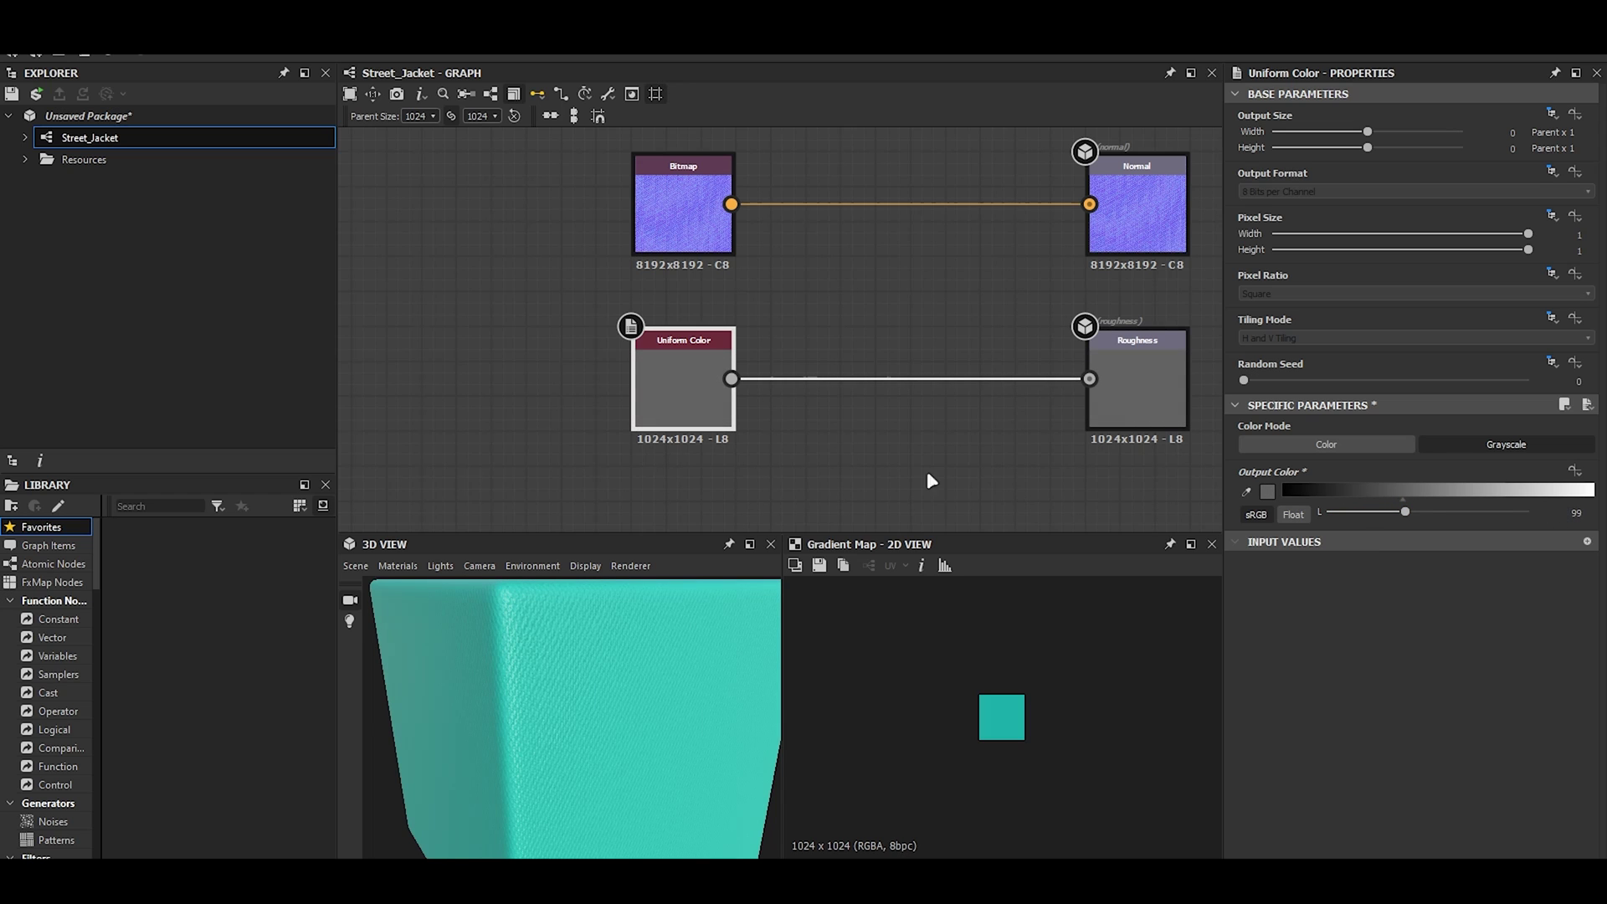
scroll(741, 414, "down", 3)
scroll(760, 394, "up", 2)
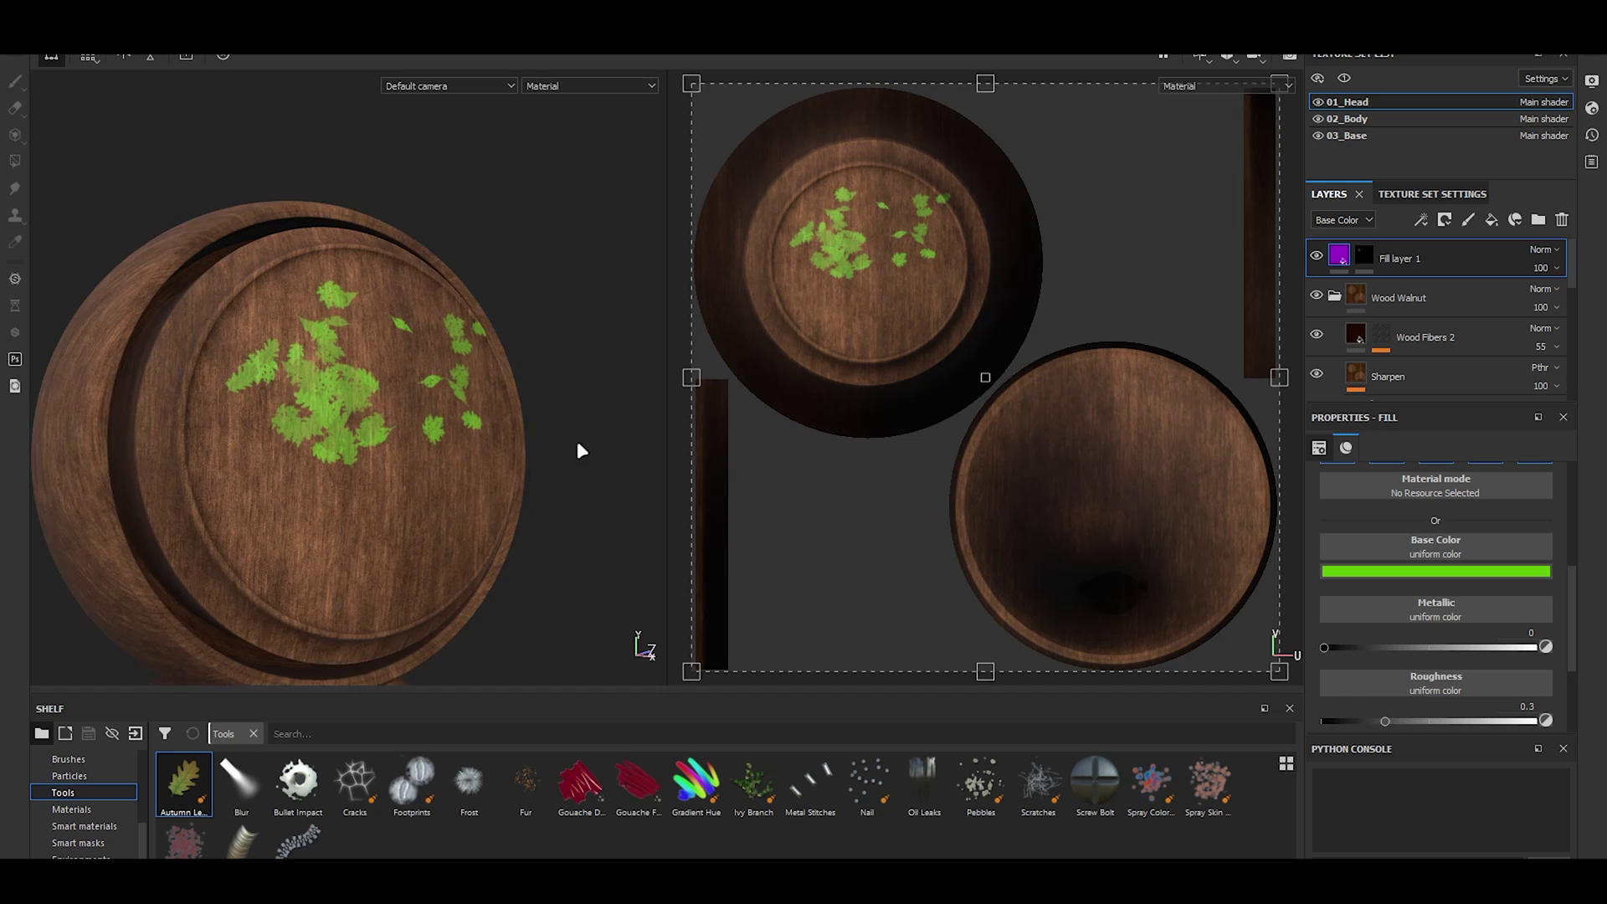
mouse_move(577, 450)
left_mouse_down("alt")
mouse_move(434, 328)
mouse_move(408, 377)
mouse_move(603, 452)
left_mouse_up("alt")
left_click(1364, 255)
scroll(409, 376, "down", 3)
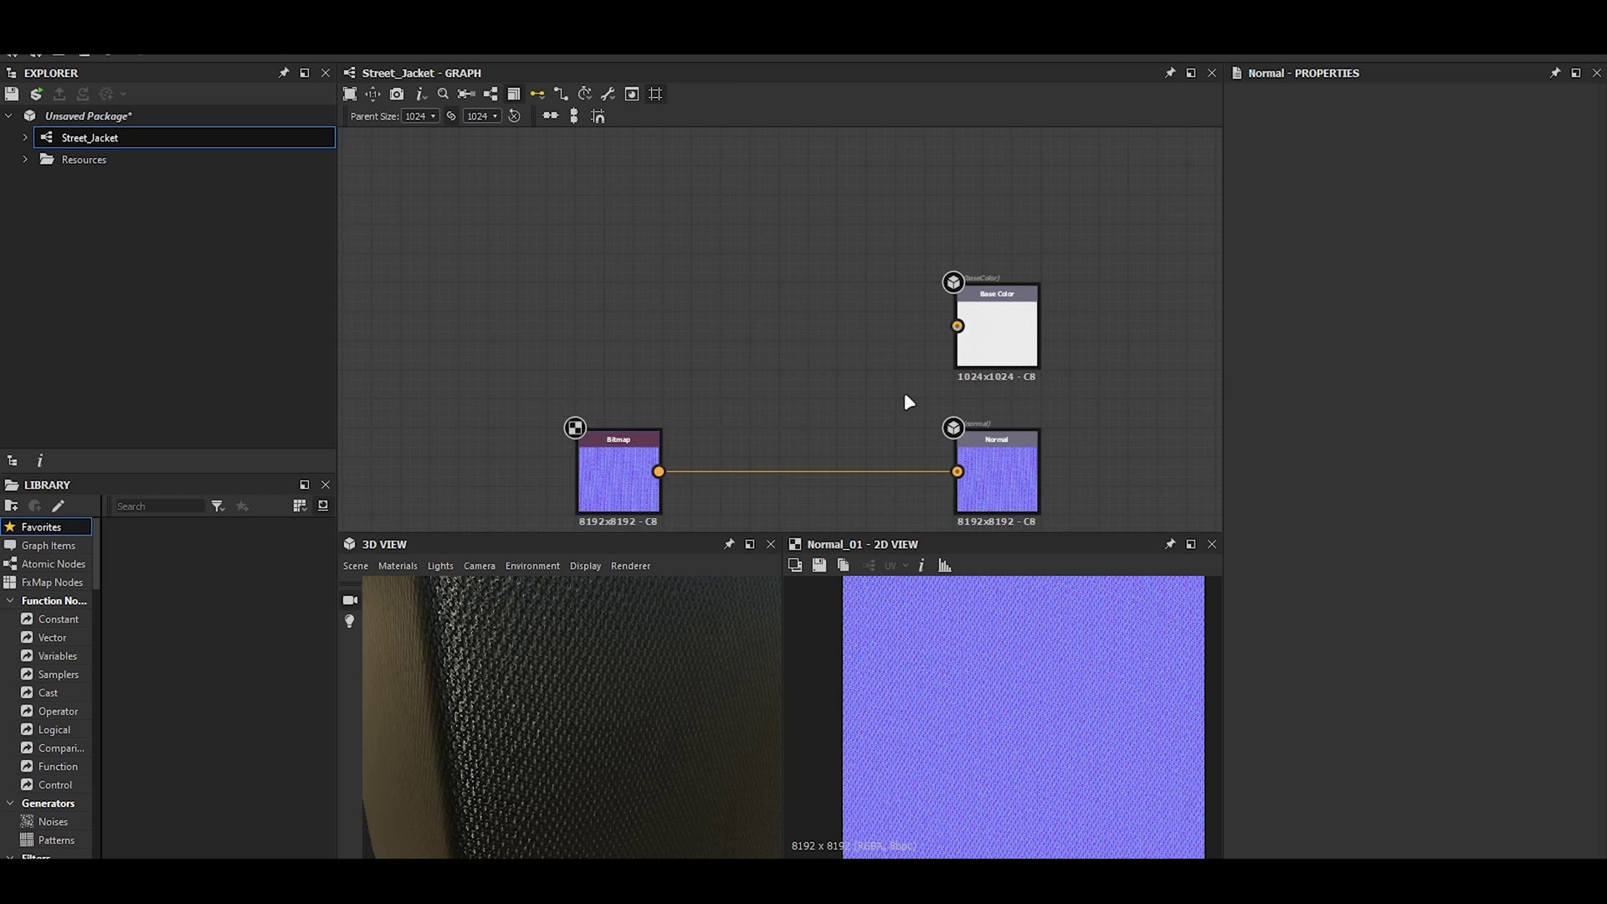
scroll(884, 344, "up", 2)
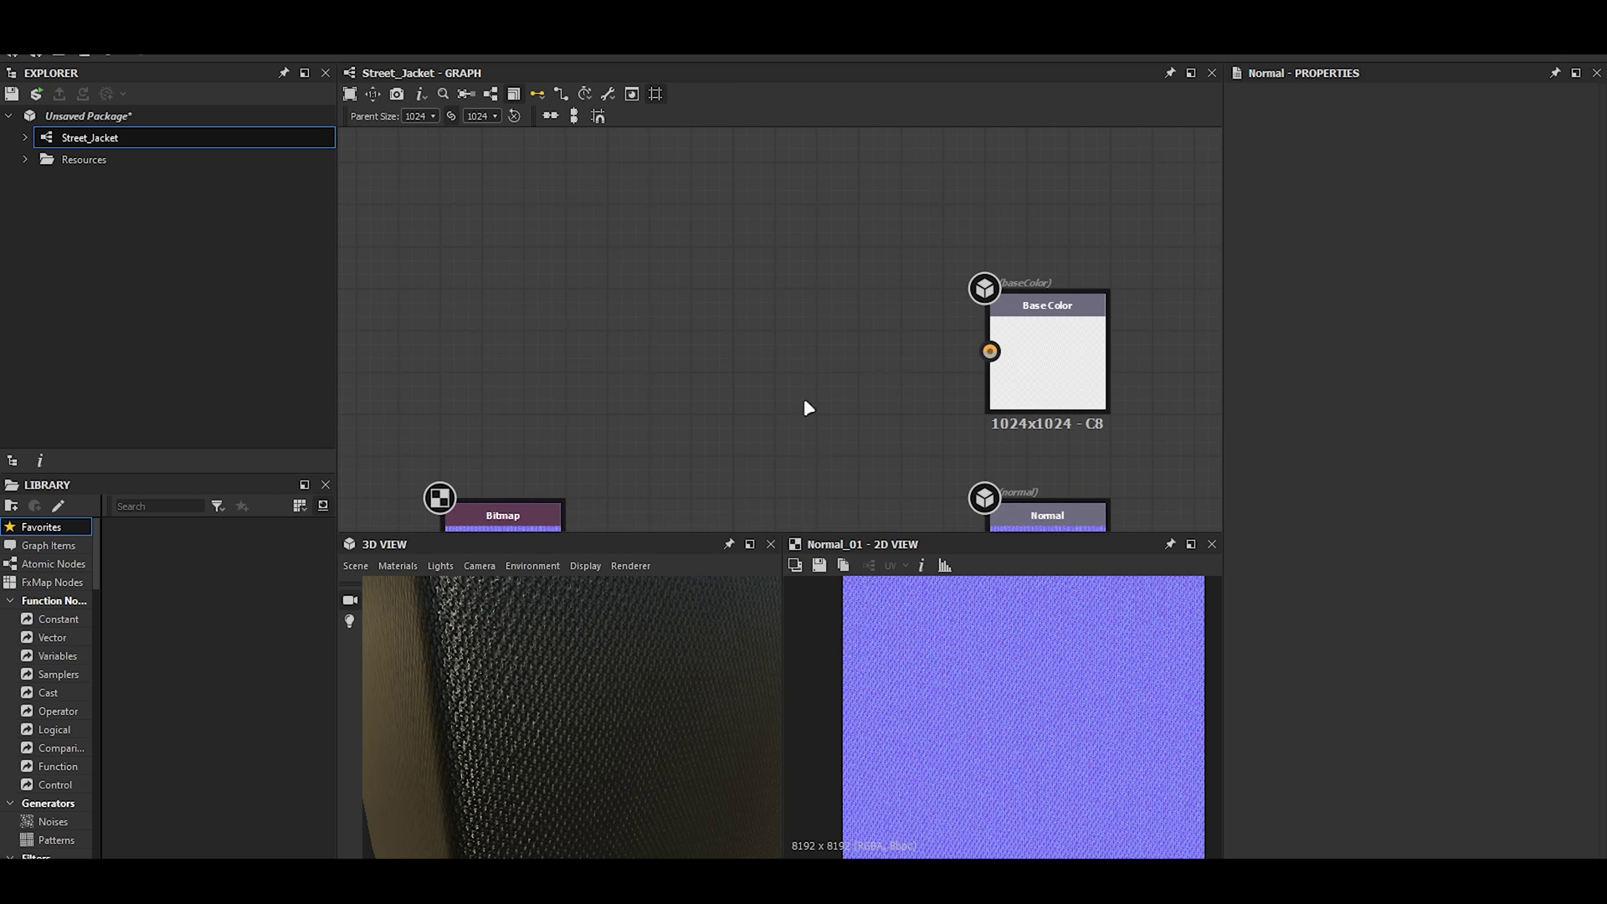
- Add a Gradient Map node via the 'grad' search and place it beside Base Color
key("space")
type("grad")
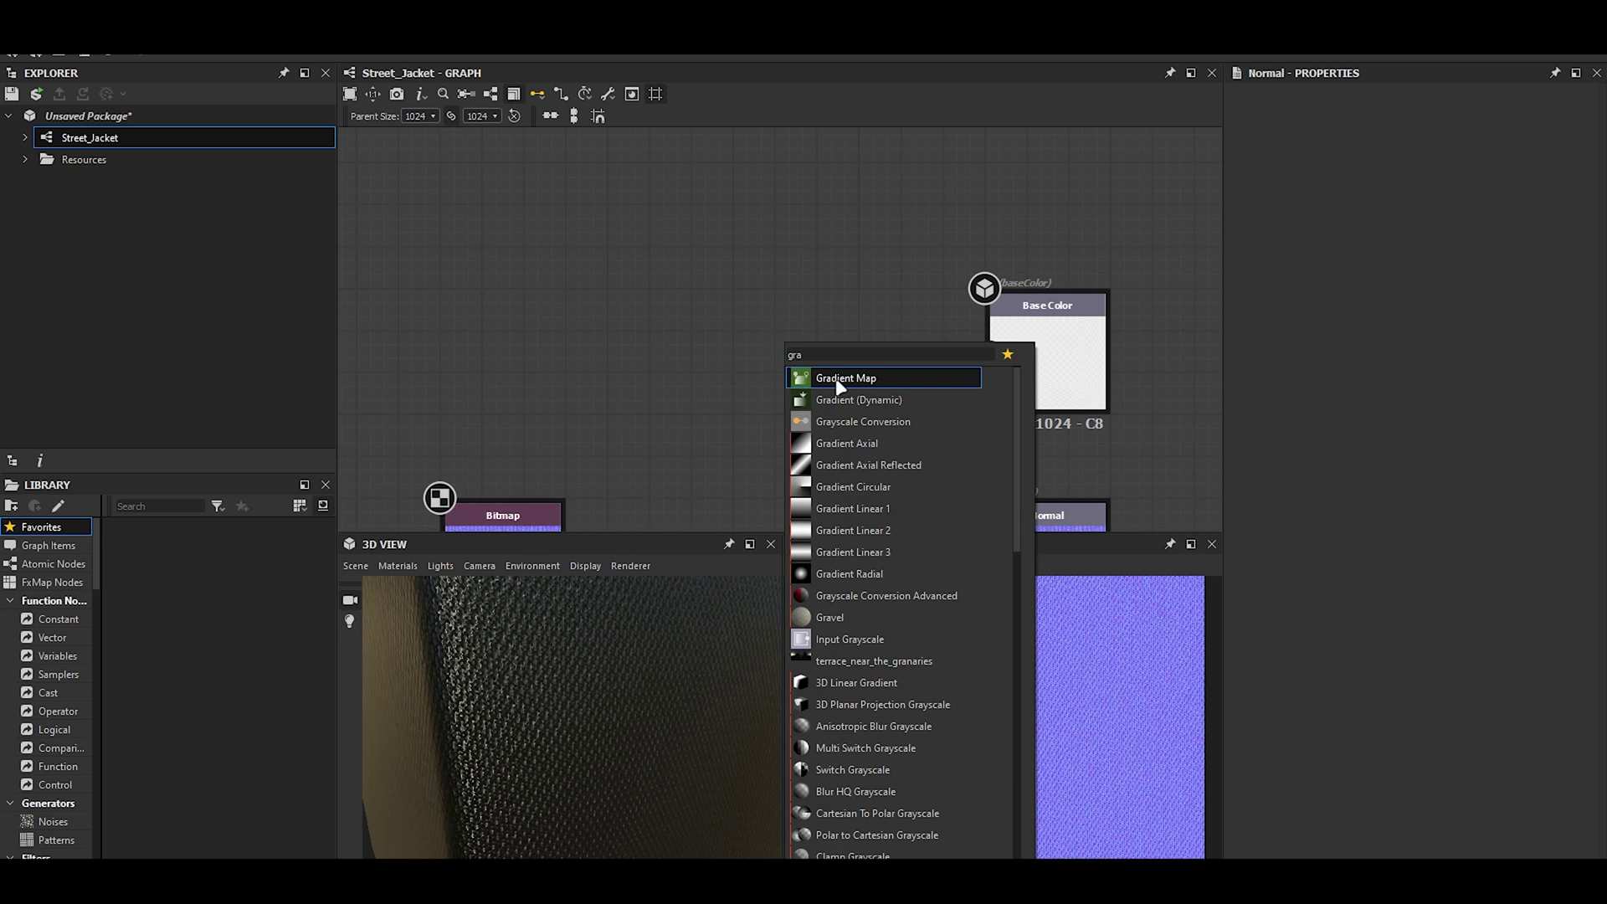
left_click(938, 378)
left_click_drag(826, 391, 702, 333)
scroll(837, 398, "down", 3)
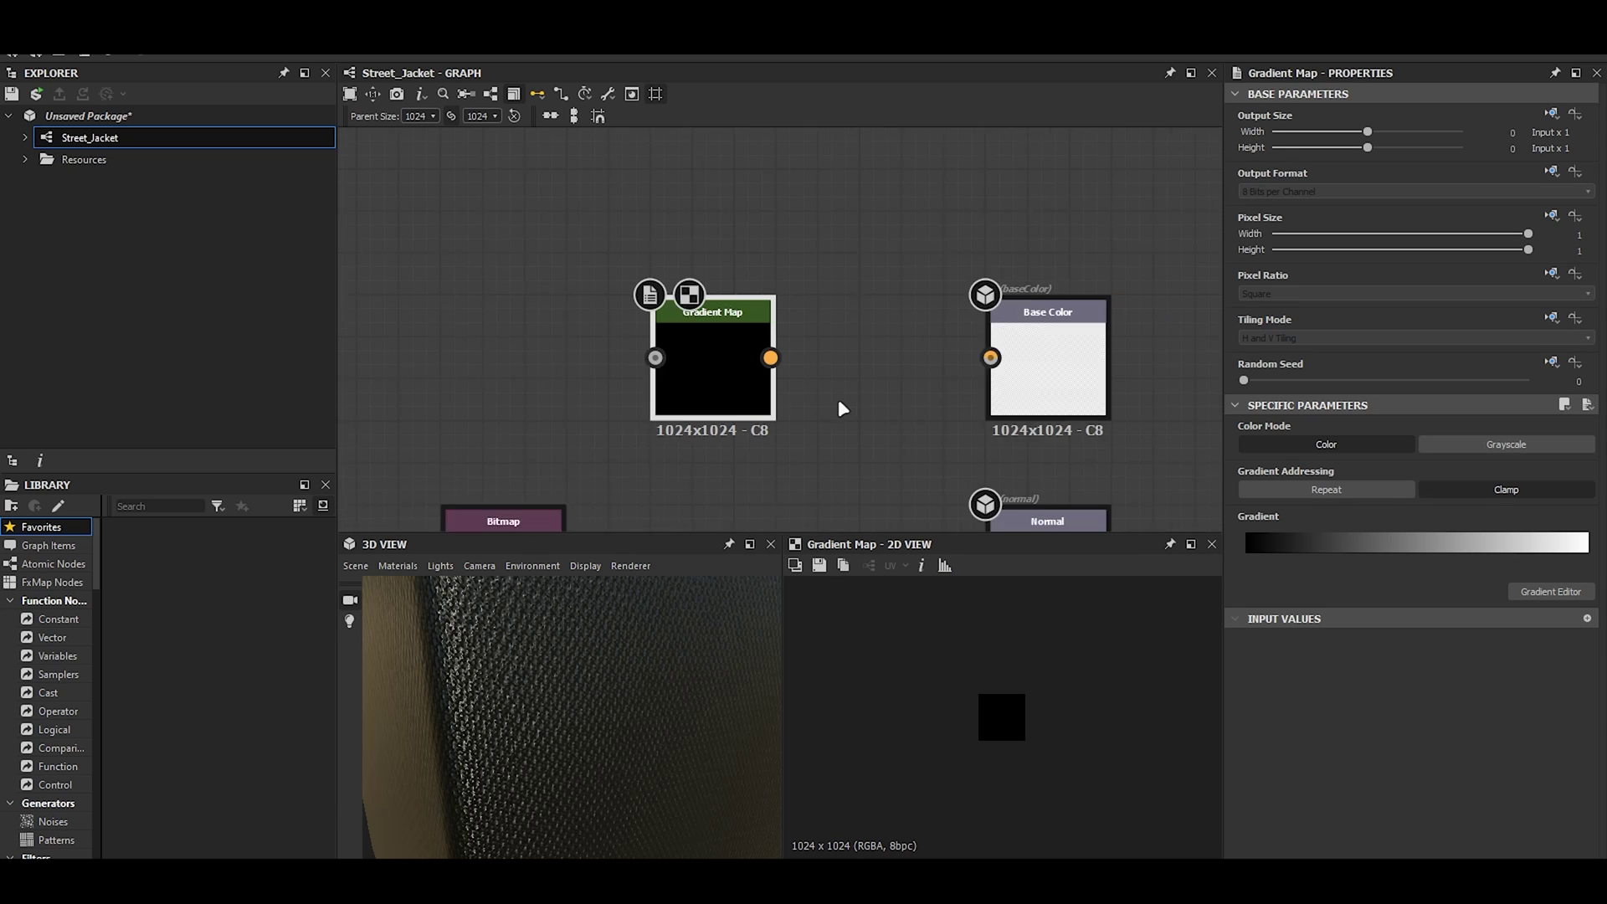
left_click(1329, 444)
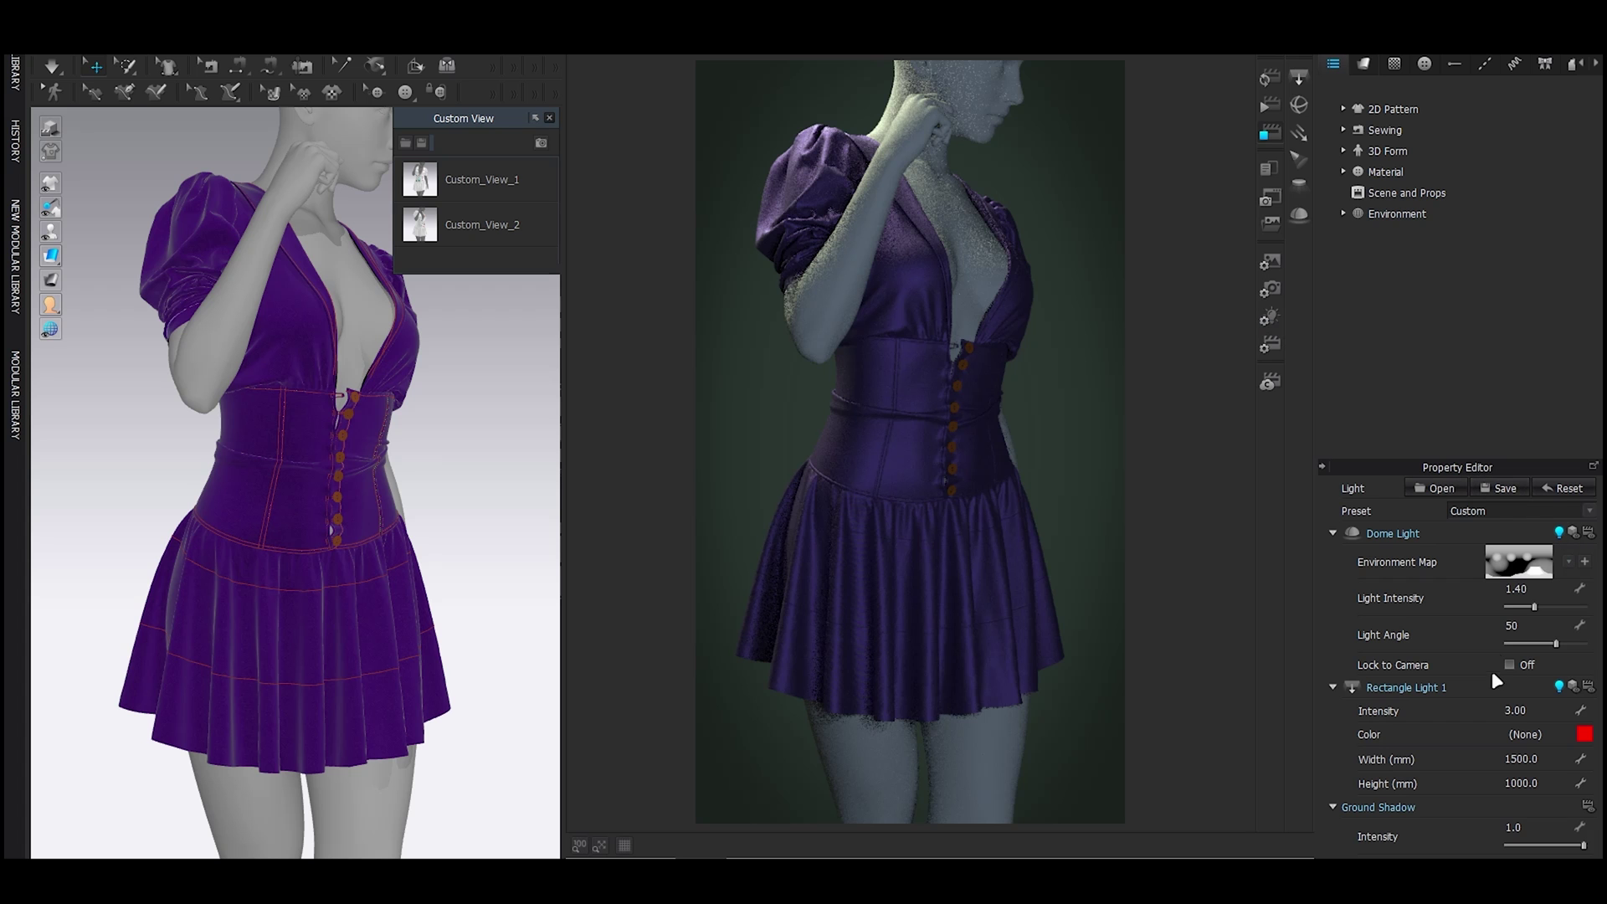
- Apply the Light_7 lighting preset and set the dome light angle to 50
left_click(1479, 509)
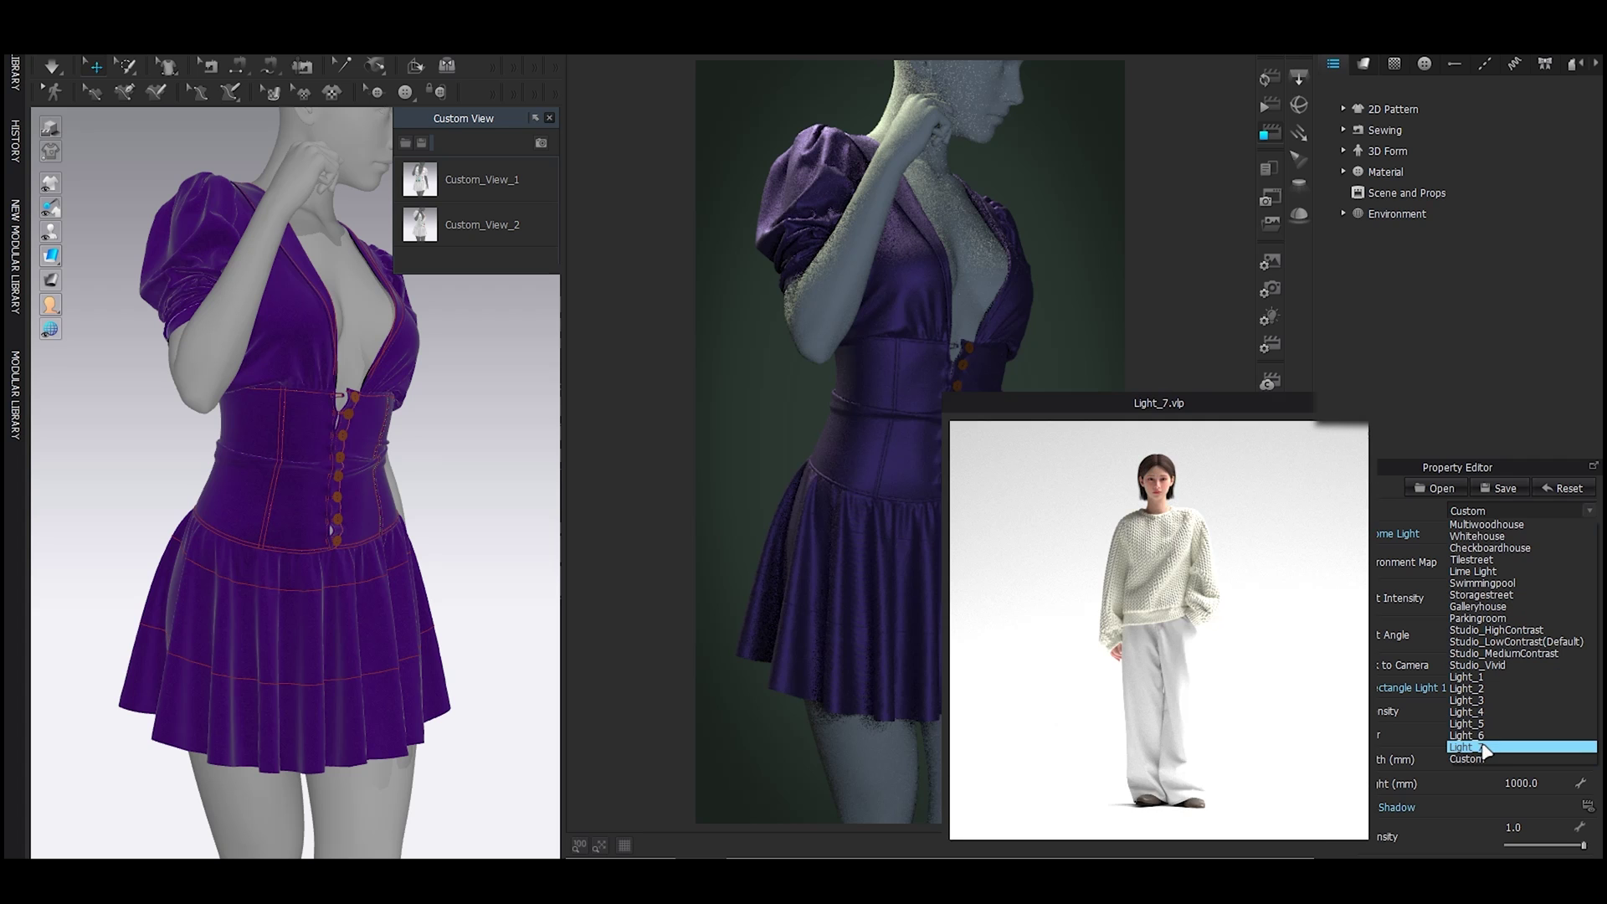
left_click(1480, 746)
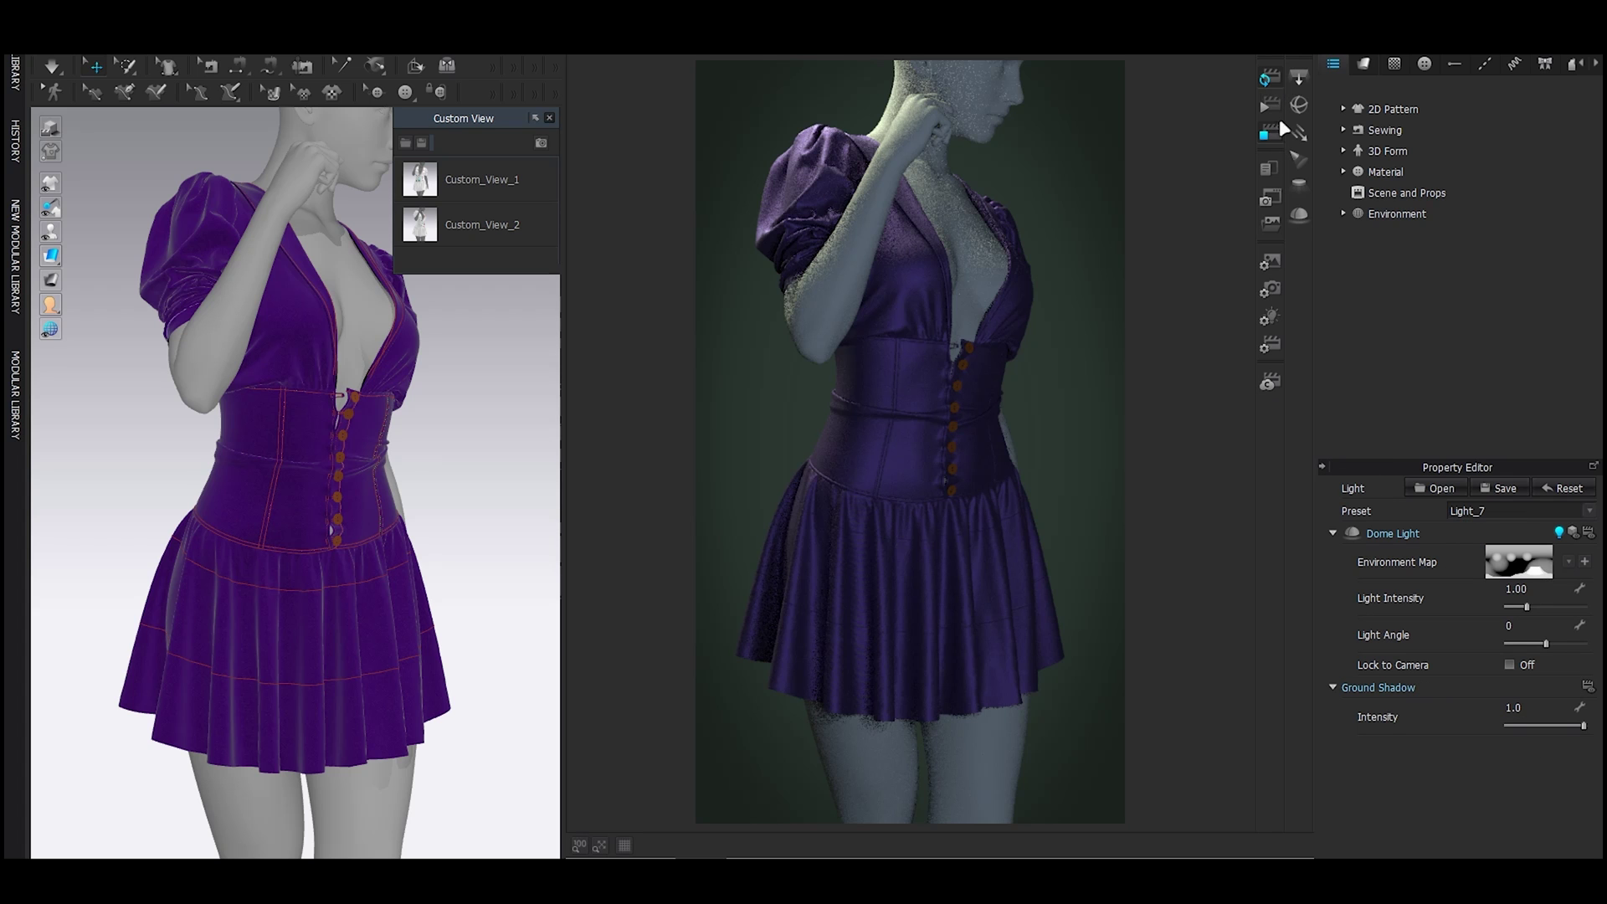
double_click(1533, 626)
type("25")
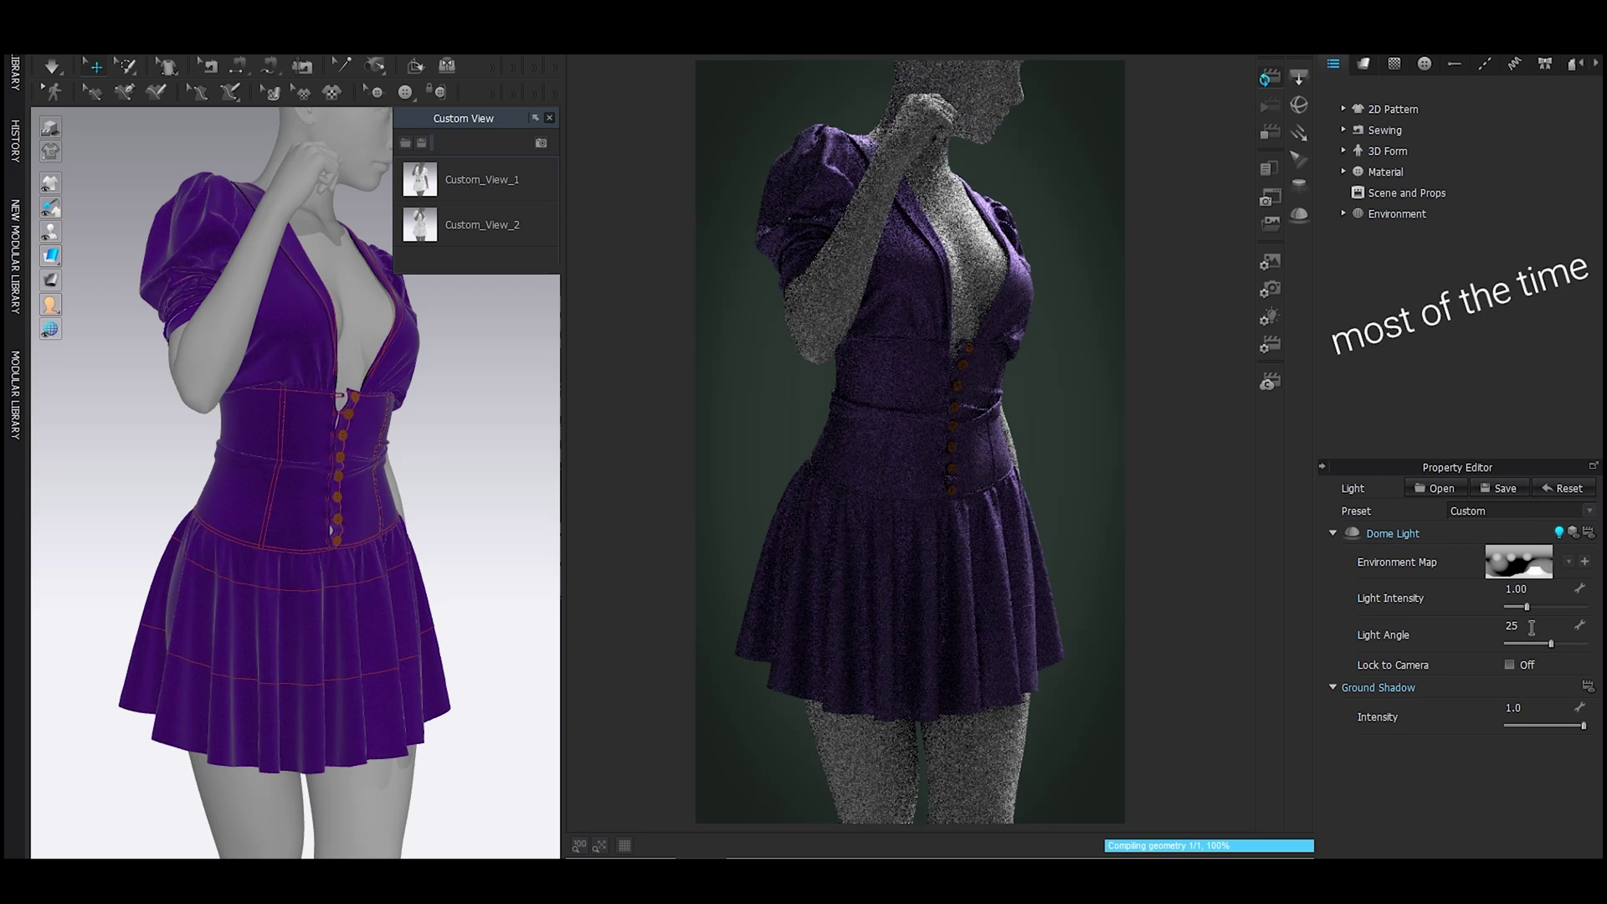
double_click(1532, 626)
type("50")
key("Return")
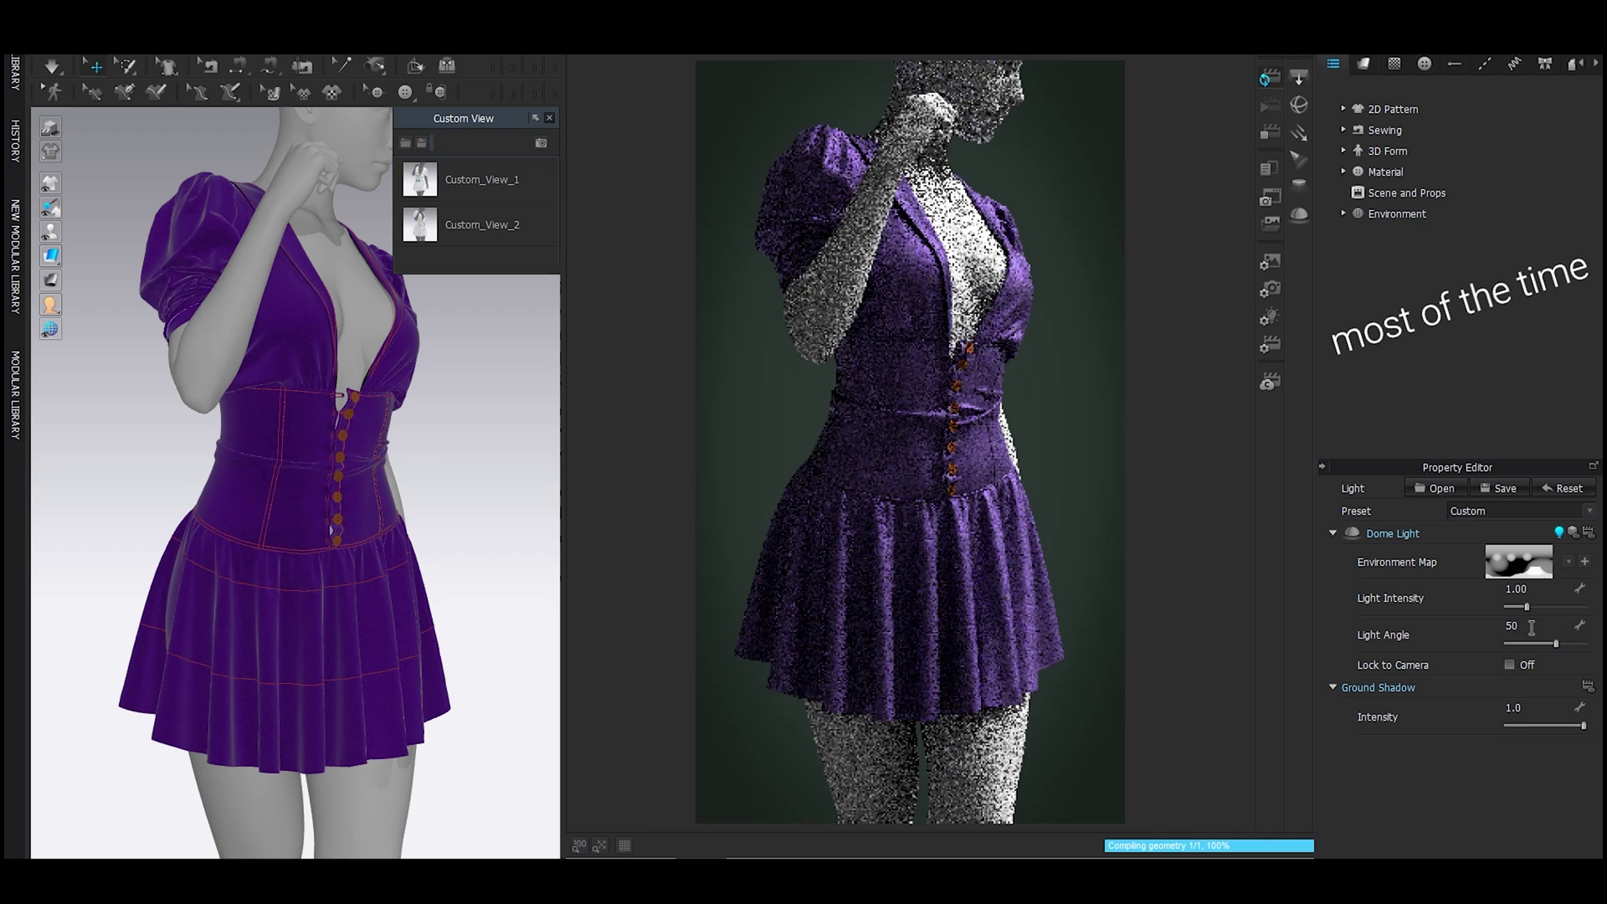
- Set the dome light intensity to 1.30 and add a rectangle light
double_click(1536, 589)
type("1.3")
key("Return")
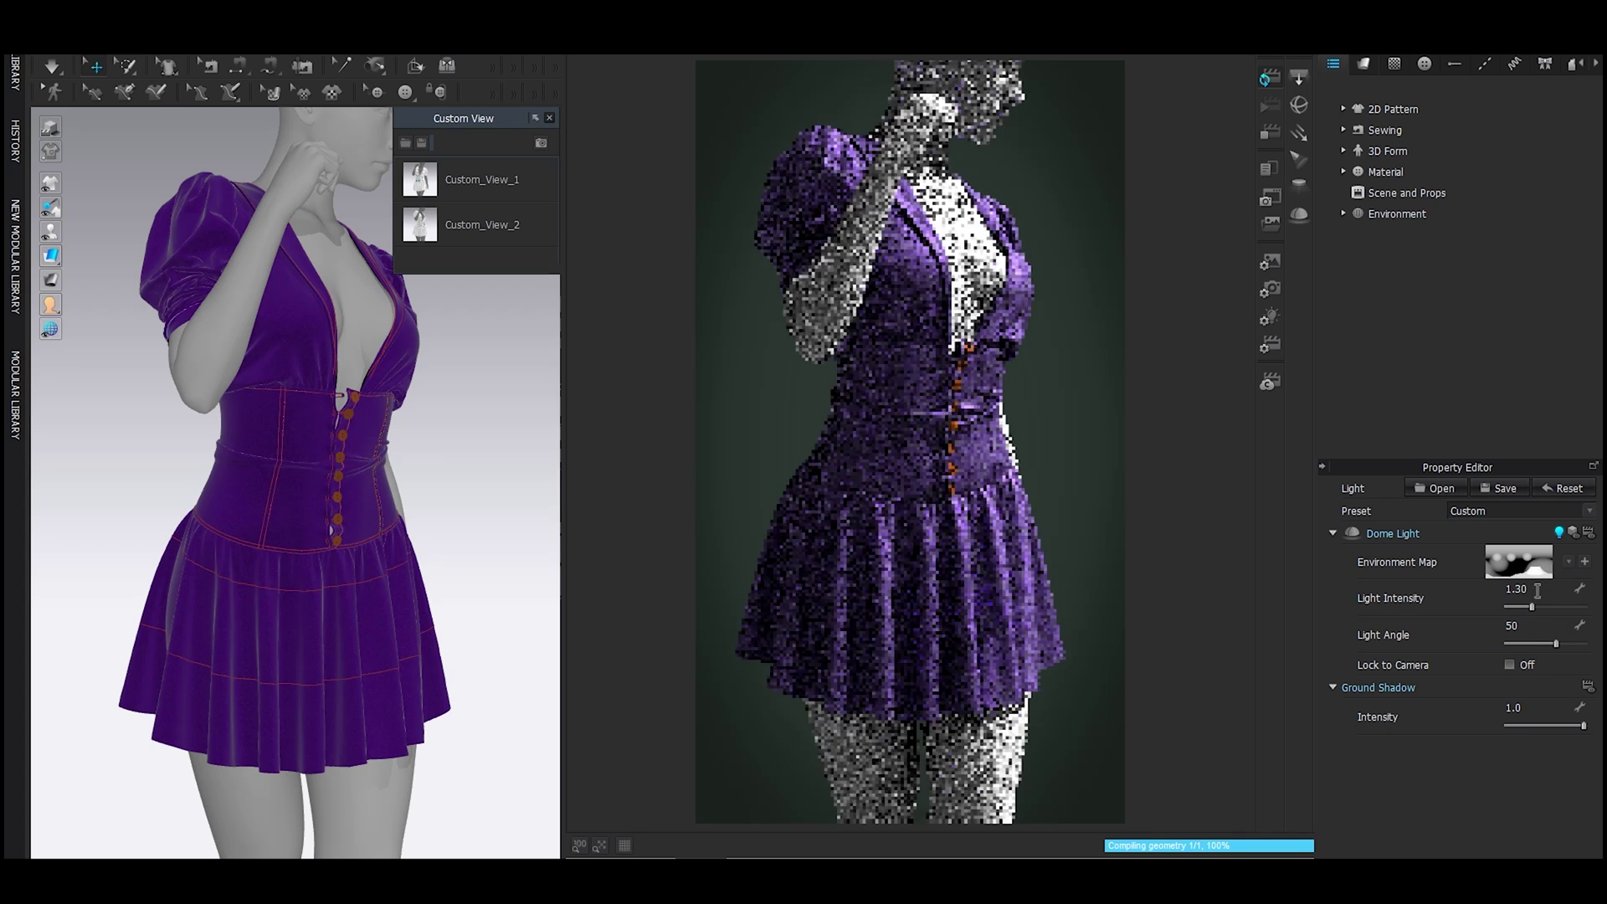
left_click(1269, 344)
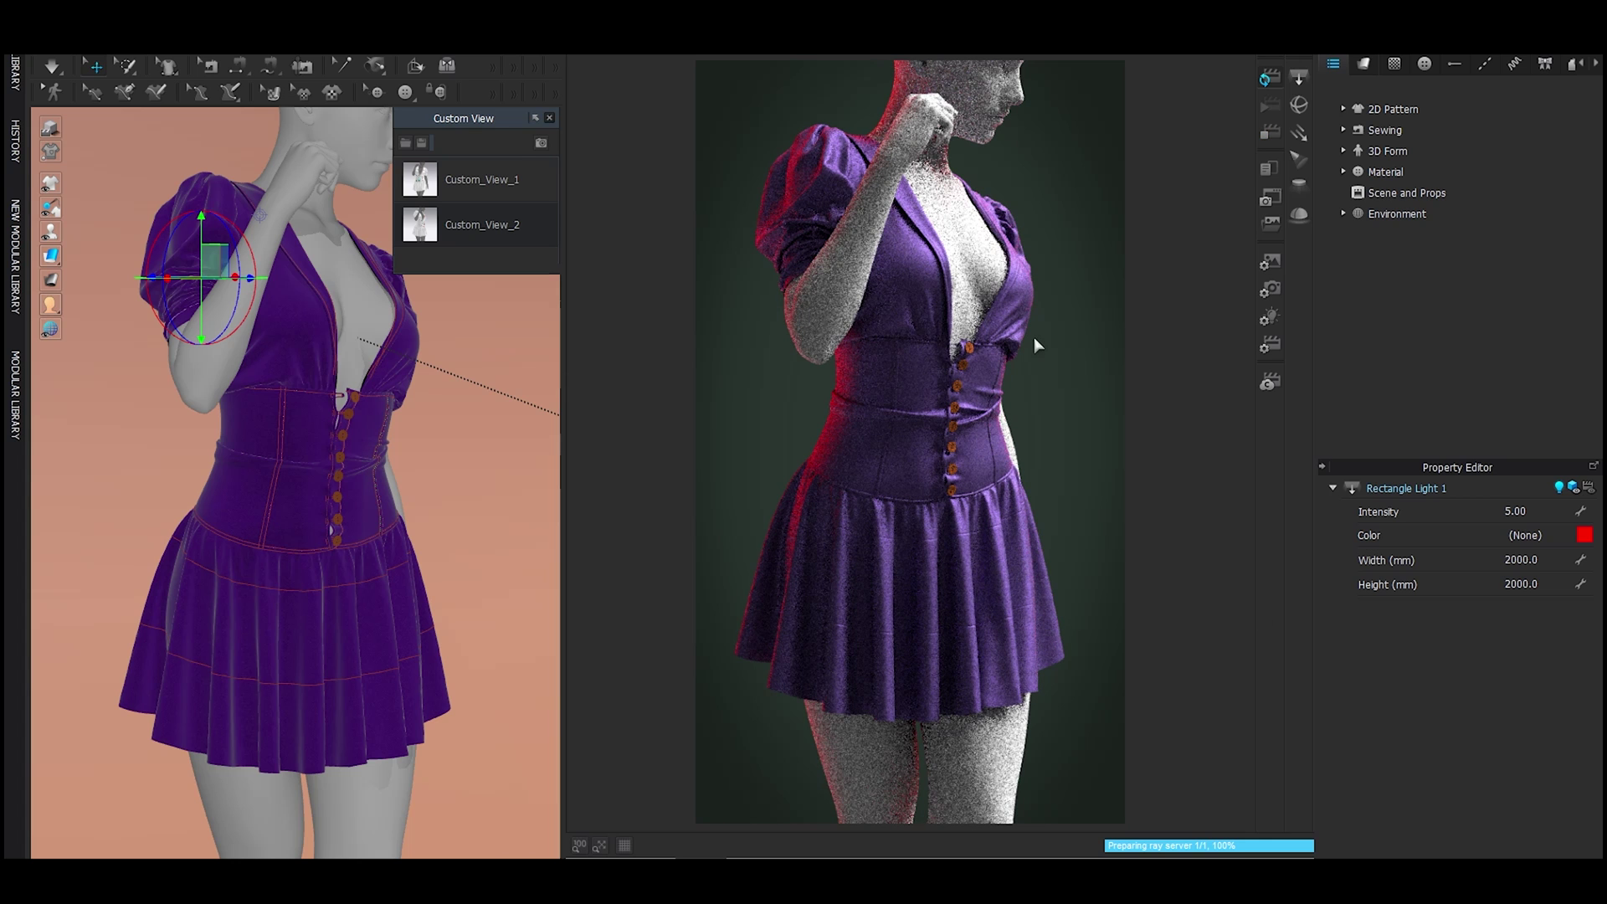
- Stop rendering, change Rectangle Light 1 intensity from 5.00 to 2.00, and render again
left_click(1267, 130)
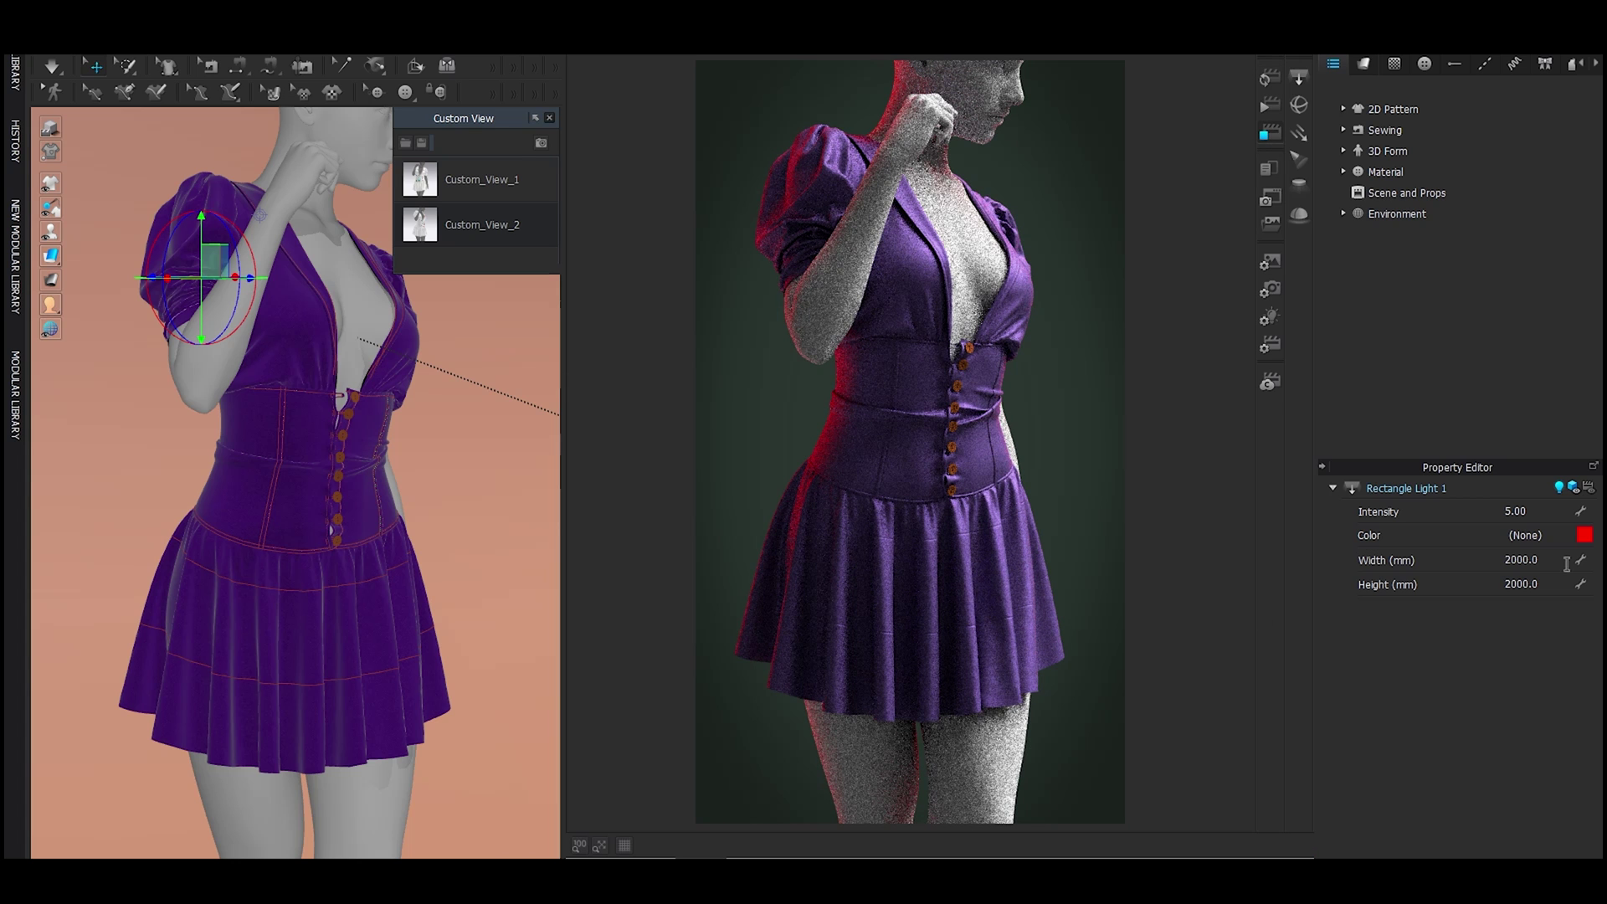
left_click(1523, 511)
type("2")
key("Return")
left_click(1266, 171)
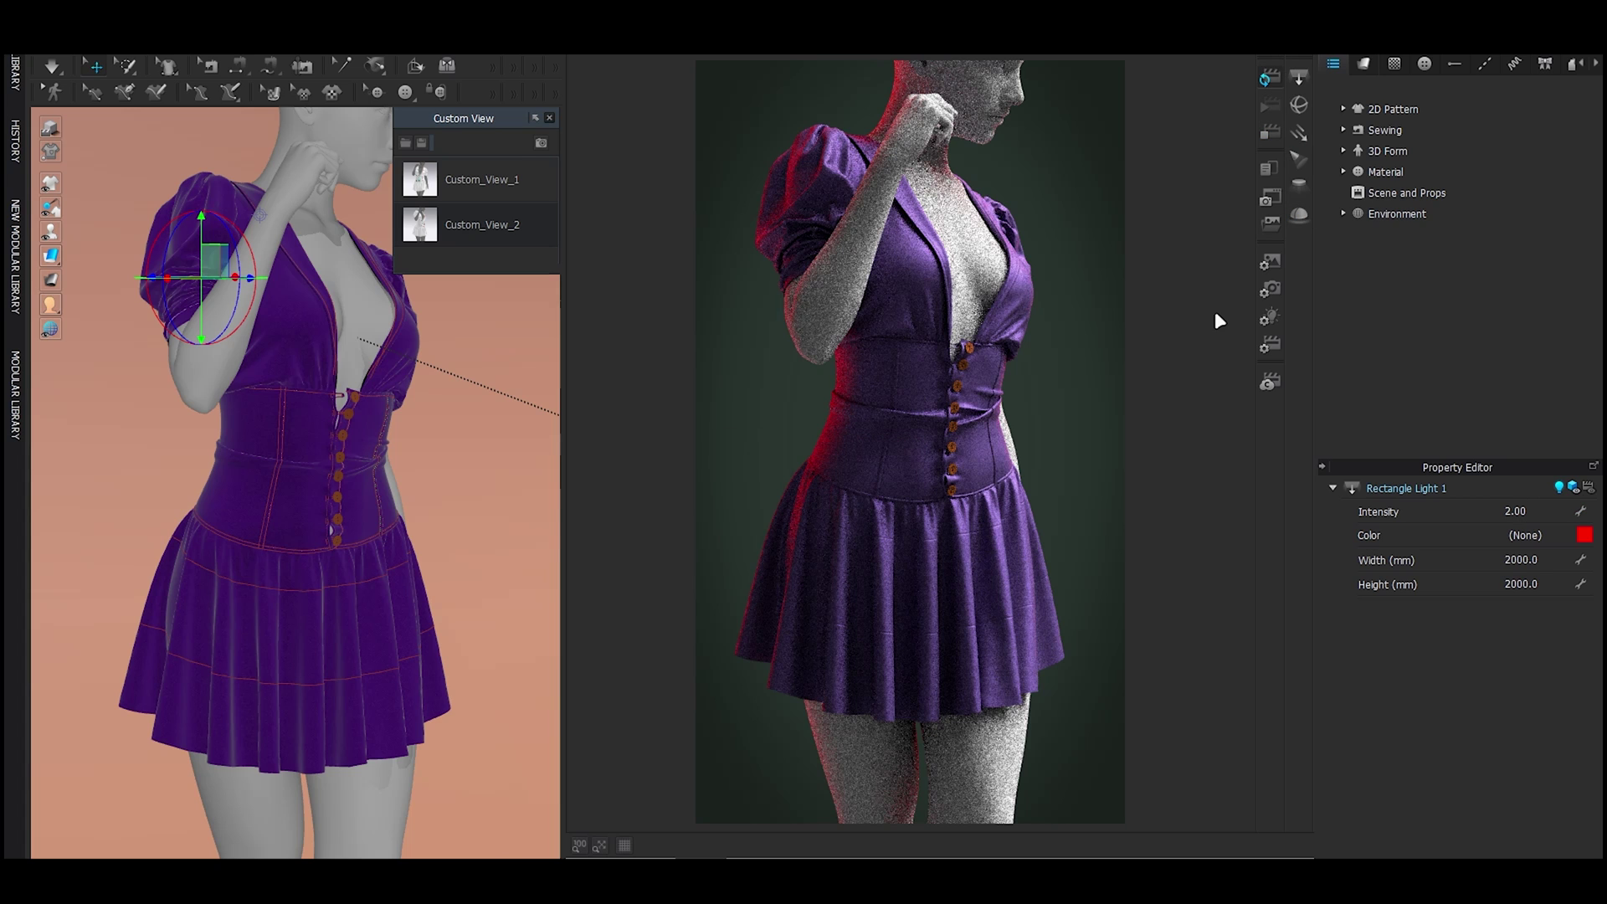